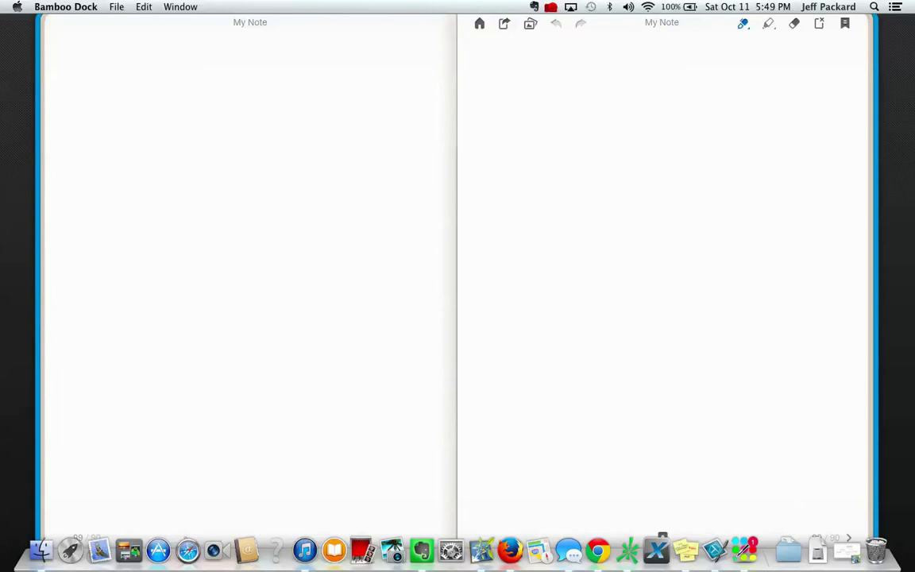
Step: Handwrite $395 at the top left, followed by an underlined 2 and $50
mouse_move(119, 58)
mouse_down()
mouse_move(116, 99)
mouse_move(105, 73)
mouse_move(102, 94)
mouse_move(133, 95)
mouse_up()
mouse_move(189, 63)
mouse_down()
mouse_move(175, 73)
mouse_move(188, 92)
mouse_move(204, 92)
mouse_move(238, 57)
mouse_up()
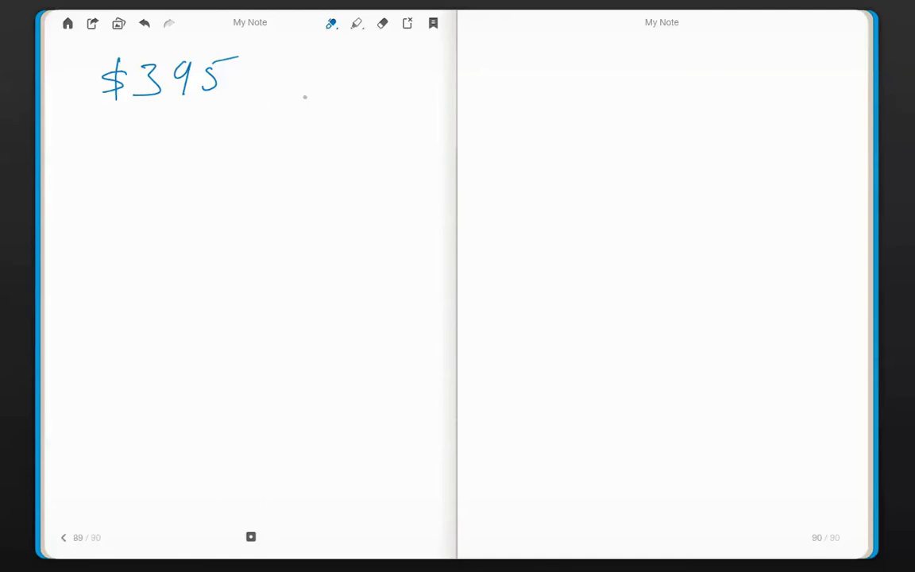
drag(264, 89, 281, 110)
mouse_move(253, 118)
mouse_down()
mouse_move(281, 118)
mouse_move(271, 133)
mouse_up()
mouse_move(336, 84)
mouse_down()
mouse_move(337, 114)
mouse_move(326, 108)
mouse_move(363, 107)
mouse_move(380, 87)
mouse_up()
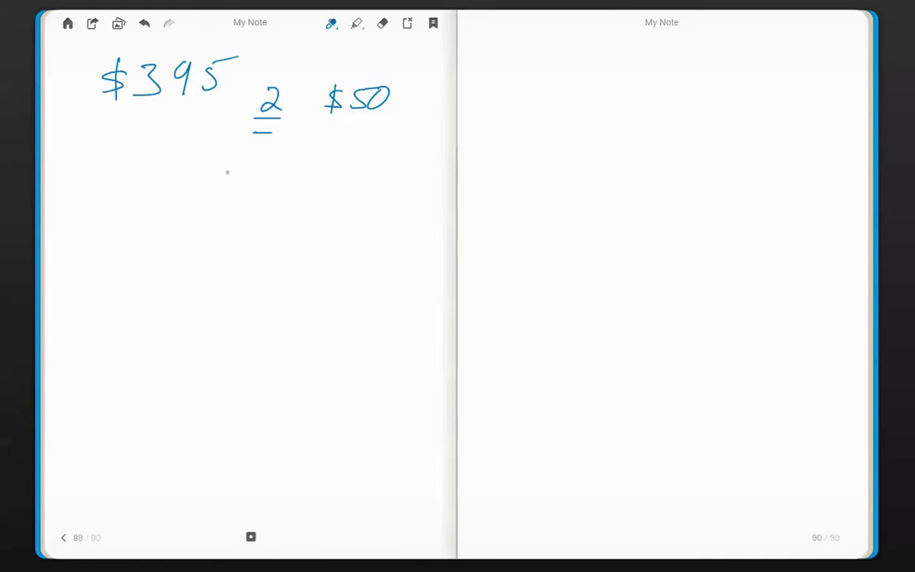
Step: Write the underlined rank heading 'Premium' with SD beneath it
mouse_move(107, 176)
mouse_down()
mouse_move(108, 190)
mouse_move(167, 185)
mouse_up()
mouse_move(172, 165)
mouse_down()
mouse_move(170, 180)
mouse_move(201, 173)
mouse_up()
mouse_move(120, 203)
mouse_down()
mouse_move(165, 192)
mouse_move(139, 215)
mouse_move(137, 232)
mouse_up()
drag(166, 213, 163, 239)
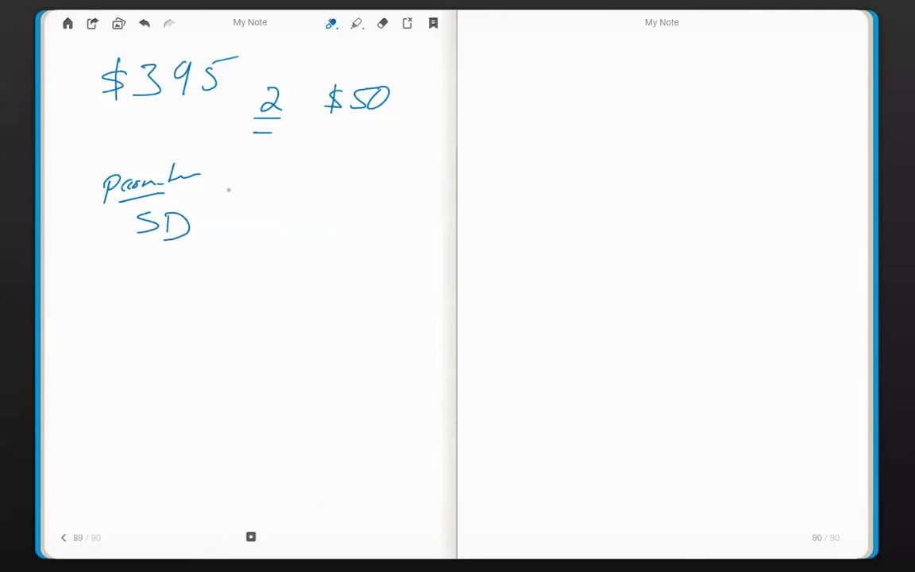
Step: Draw three ovals below SD, each containing 140
drag(145, 272, 178, 276)
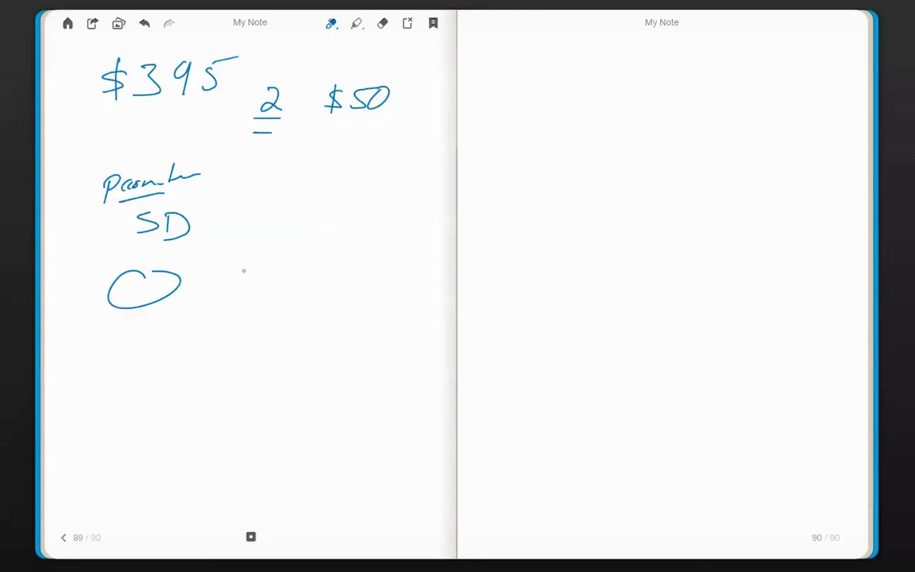
drag(243, 269, 280, 275)
mouse_move(337, 274)
mouse_down()
mouse_move(312, 302)
mouse_move(321, 275)
mouse_up()
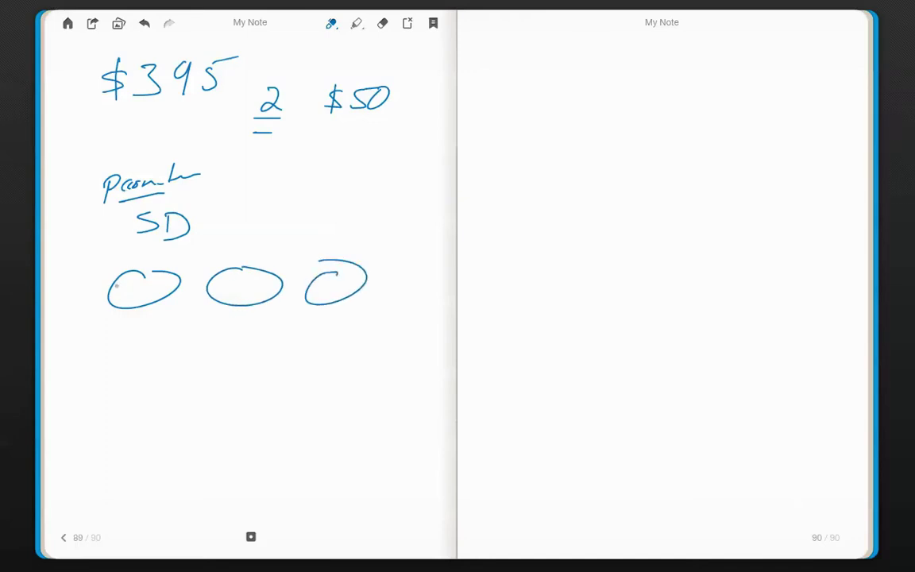
mouse_move(130, 280)
mouse_down()
mouse_move(125, 302)
mouse_move(151, 284)
mouse_move(144, 301)
mouse_move(164, 280)
mouse_up()
mouse_move(235, 275)
mouse_down()
mouse_move(232, 301)
mouse_move(240, 285)
mouse_move(253, 286)
mouse_up()
mouse_move(248, 276)
mouse_down()
mouse_move(247, 300)
mouse_move(262, 286)
mouse_up()
mouse_move(321, 277)
mouse_down()
mouse_move(317, 302)
mouse_move(349, 292)
mouse_up()
mouse_move(345, 280)
mouse_down()
mouse_move(342, 301)
mouse_move(352, 280)
mouse_up()
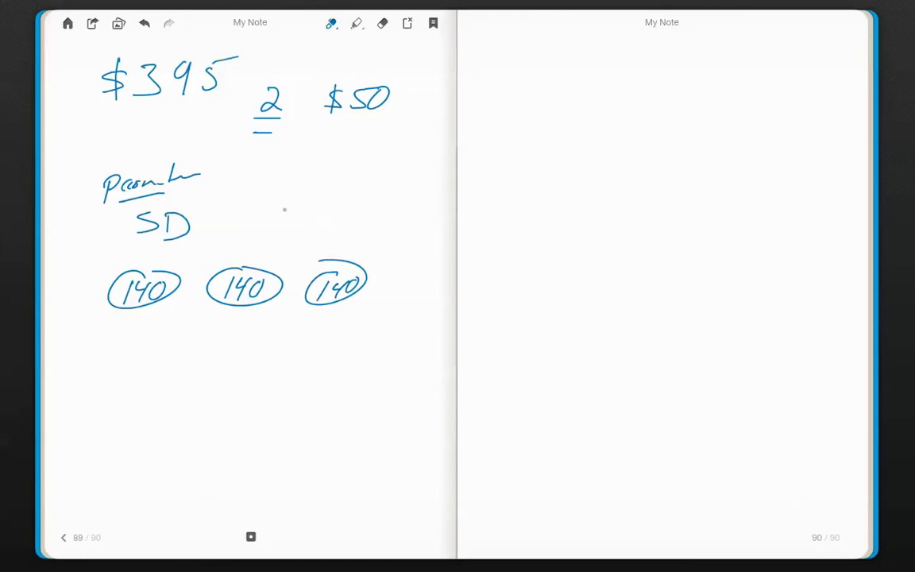
Step: Write underlined 'Qualified' over '3 Preferred', with 100 beside it
mouse_move(288, 178)
mouse_down()
mouse_move(278, 182)
mouse_move(288, 179)
mouse_move(301, 204)
mouse_move(353, 204)
mouse_move(368, 190)
mouse_move(375, 203)
mouse_move(407, 205)
mouse_up()
drag(265, 215, 355, 216)
mouse_move(265, 229)
mouse_down()
mouse_move(270, 247)
mouse_move(299, 250)
mouse_move(340, 226)
mouse_move(327, 228)
mouse_move(368, 224)
mouse_up()
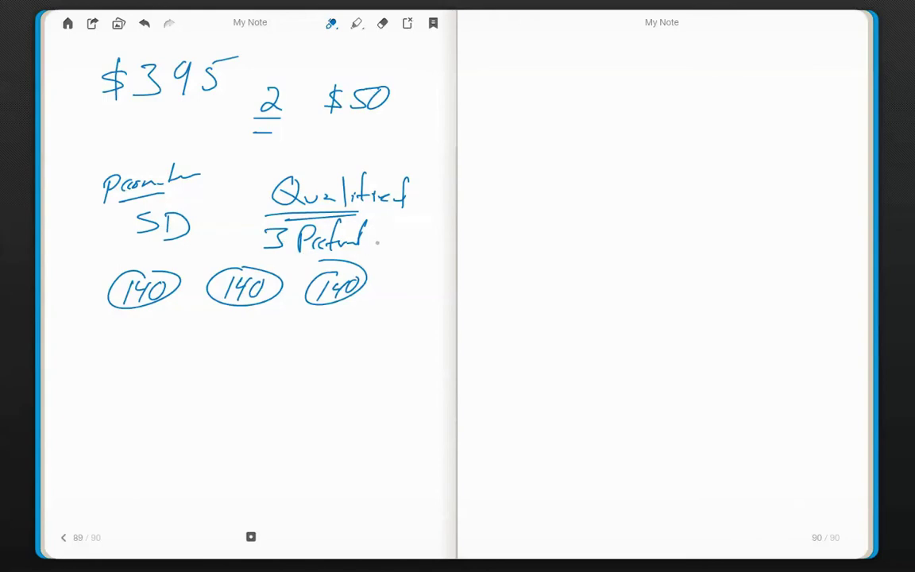
mouse_move(378, 224)
mouse_down()
mouse_move(374, 240)
mouse_move(406, 227)
mouse_move(408, 251)
mouse_up()
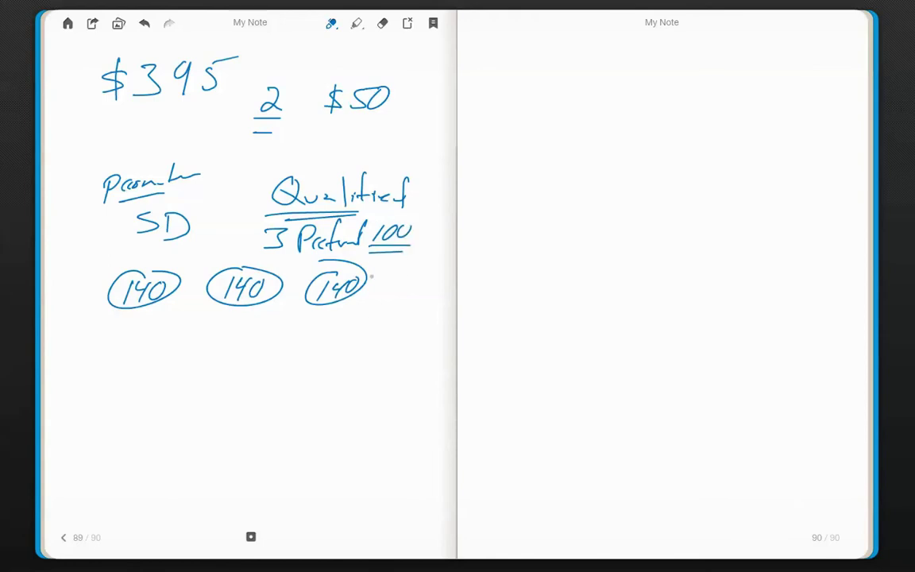
Step: Write an underlined MANAGER heading below the 140 ovals
mouse_move(112, 368)
mouse_down()
mouse_move(127, 340)
mouse_move(140, 354)
mouse_move(169, 348)
mouse_up()
mouse_move(155, 343)
mouse_down()
mouse_move(174, 342)
mouse_move(176, 325)
mouse_move(194, 321)
mouse_move(209, 322)
mouse_move(217, 343)
mouse_up()
mouse_move(202, 337)
mouse_down()
mouse_move(230, 328)
mouse_move(253, 348)
mouse_move(282, 324)
mouse_up()
drag(142, 378, 256, 358)
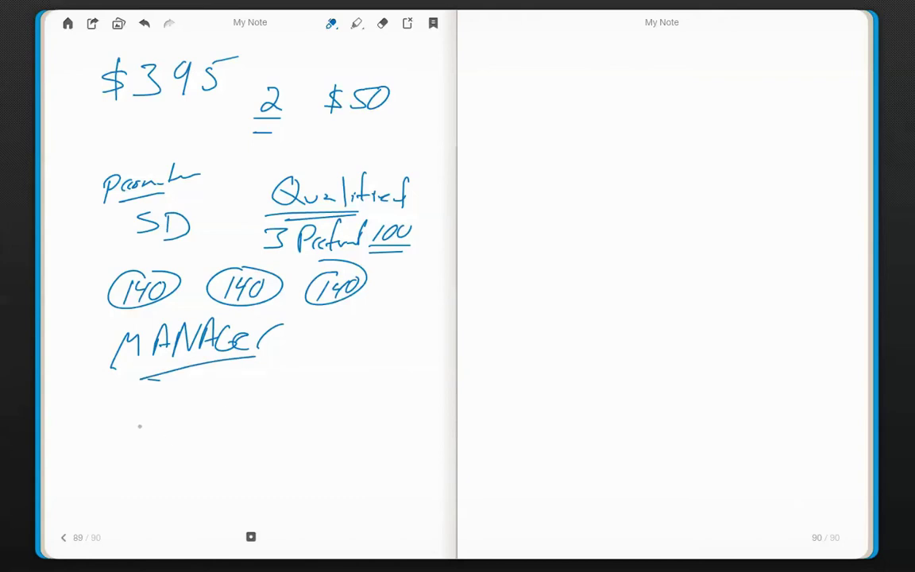
Step: Draw three ovals under MANAGER with 240 inside, and begin 'Senior' on the right page
mouse_move(135, 389)
mouse_down()
mouse_move(198, 407)
mouse_move(364, 377)
mouse_up()
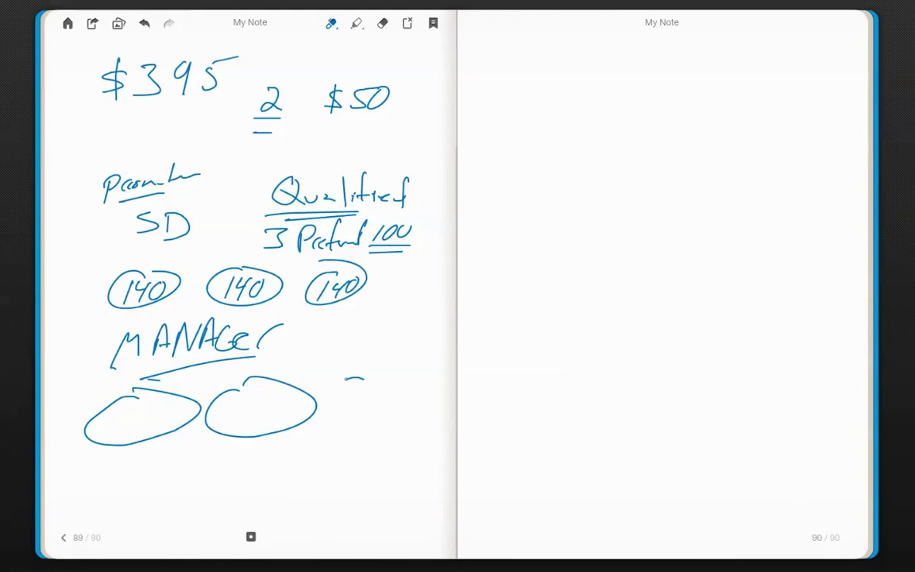
drag(242, 381, 421, 394)
drag(370, 370, 429, 401)
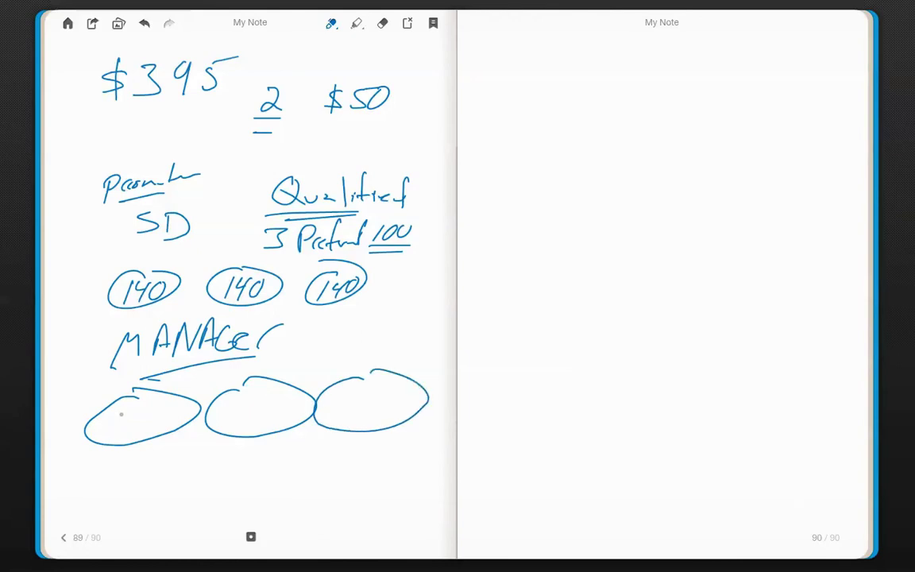
mouse_move(119, 415)
mouse_down()
mouse_move(132, 431)
mouse_move(153, 418)
mouse_up()
mouse_move(148, 407)
mouse_down()
mouse_move(145, 429)
mouse_move(164, 407)
mouse_up()
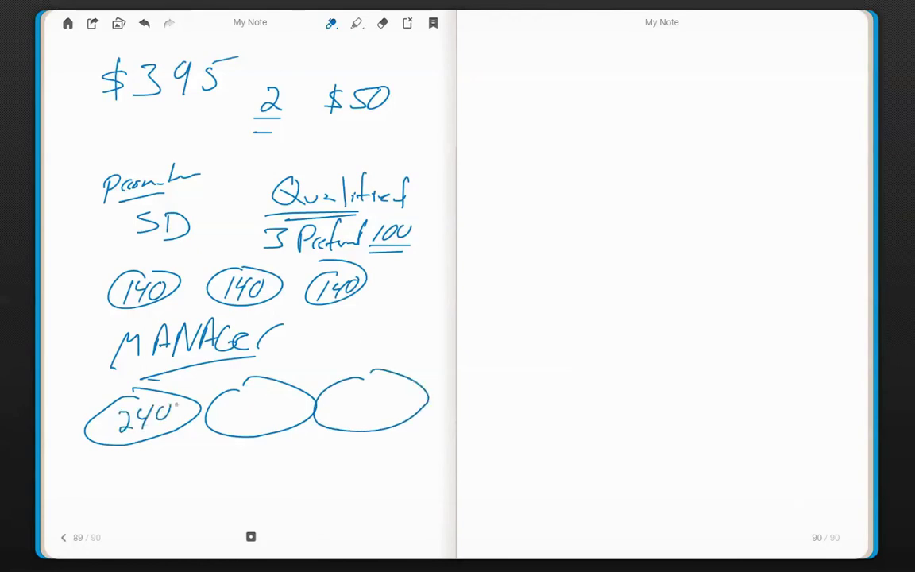
mouse_move(240, 407)
mouse_down()
mouse_move(254, 425)
mouse_move(265, 415)
mouse_move(271, 424)
mouse_move(283, 403)
mouse_move(349, 420)
mouse_move(364, 410)
mouse_move(359, 421)
mouse_move(380, 399)
mouse_up()
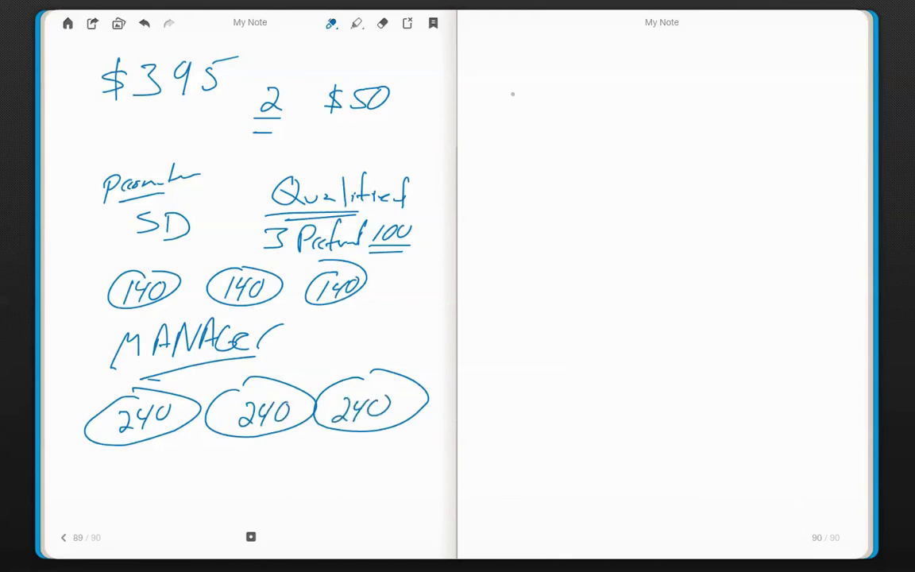
mouse_move(524, 94)
mouse_down()
mouse_move(507, 119)
mouse_move(578, 121)
mouse_move(596, 104)
mouse_up()
Step: Finish the 'Senior Mgr.' heading at the top of the right page
click(578, 94)
mouse_move(610, 121)
mouse_down()
mouse_move(652, 89)
mouse_move(667, 122)
mouse_move(681, 119)
mouse_move(674, 140)
mouse_up()
drag(692, 120, 723, 110)
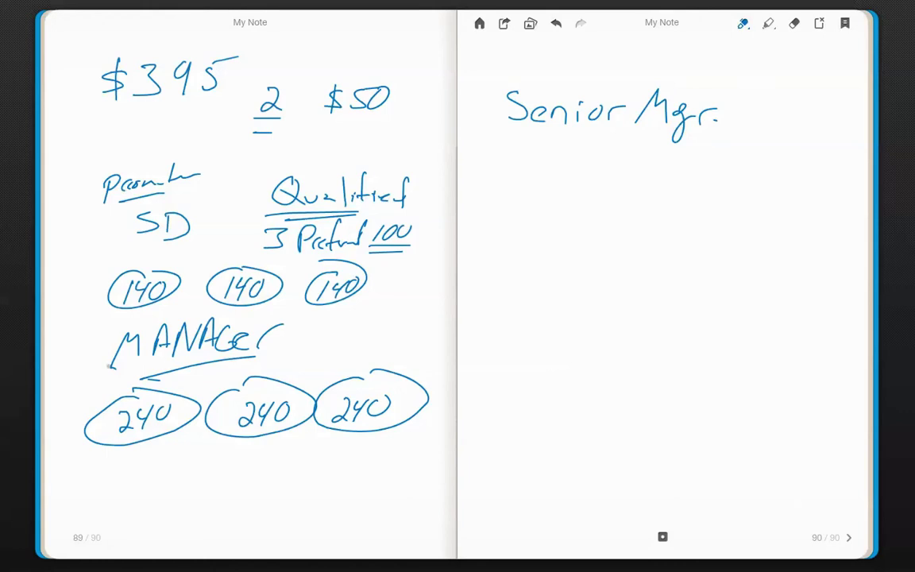
Step: Draw an arrow pointing at MANAGER and branch lines under the three 240 ovals
drag(79, 369, 109, 363)
drag(110, 363, 95, 375)
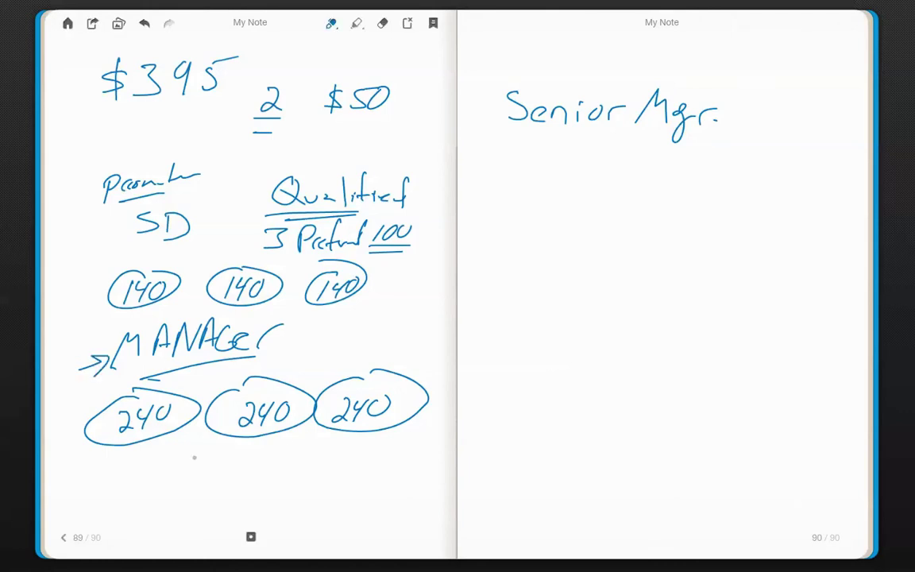
drag(97, 458, 83, 479)
mouse_move(132, 453)
mouse_down()
mouse_move(135, 474)
mouse_move(167, 469)
mouse_up()
mouse_move(240, 447)
mouse_down()
mouse_move(232, 465)
mouse_move(287, 463)
mouse_up()
mouse_move(354, 443)
mouse_down()
mouse_move(348, 457)
mouse_move(390, 459)
mouse_up()
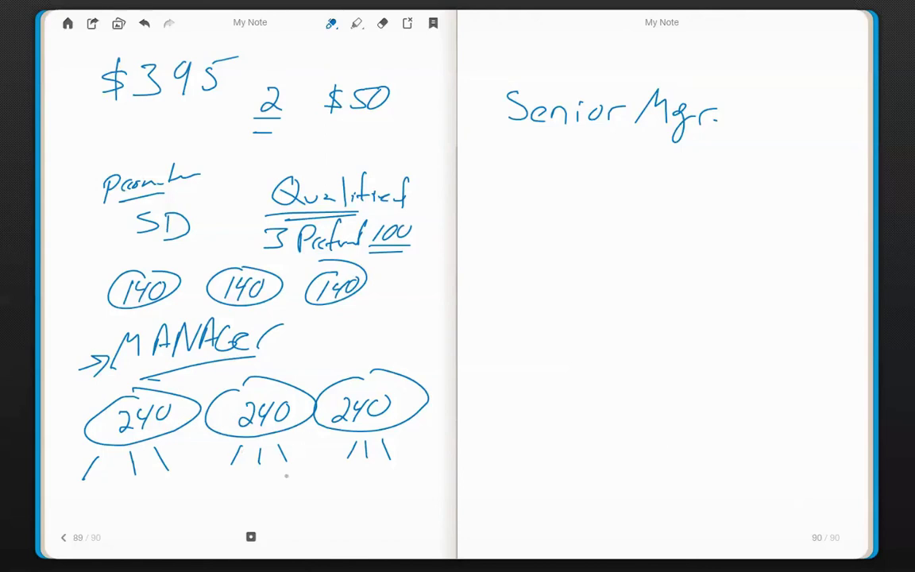
Step: Add a circled 12 above the right 240, write 290 under Senior Mgr., and begin 'Executive'
mouse_move(307, 350)
mouse_down()
mouse_move(305, 367)
mouse_move(327, 368)
mouse_move(292, 359)
mouse_move(332, 342)
mouse_up()
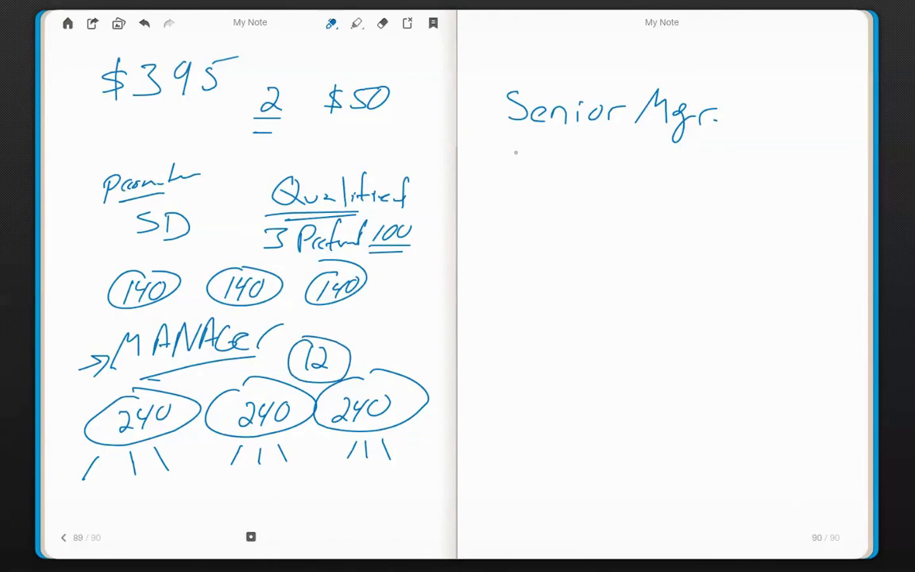
mouse_move(503, 159)
mouse_down()
mouse_move(525, 173)
mouse_move(548, 155)
mouse_move(540, 182)
mouse_move(561, 152)
mouse_up()
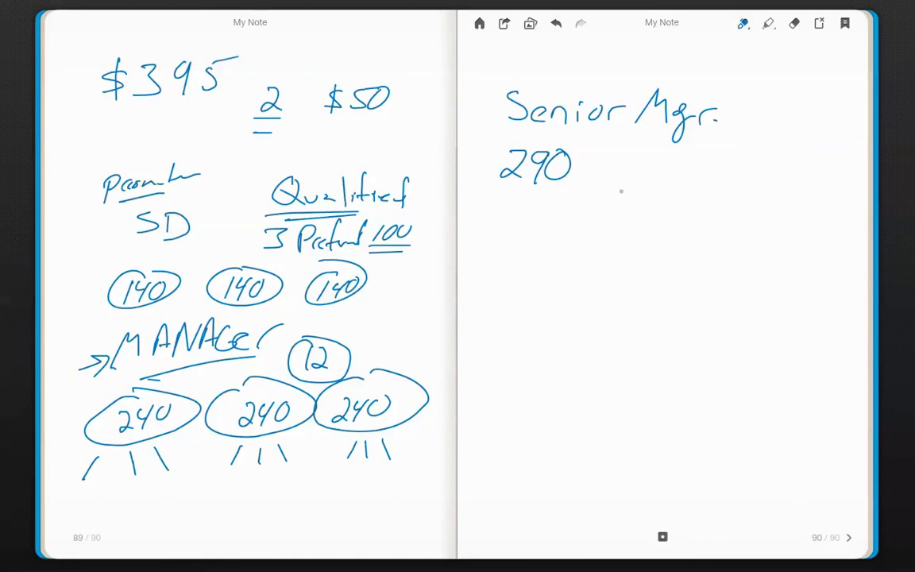
mouse_move(489, 279)
mouse_down()
mouse_move(487, 307)
mouse_move(508, 278)
mouse_move(506, 291)
mouse_up()
Step: Finish the Executive heading, add a circled 5 after Senior Mgr., and an arrow to it
drag(488, 308, 524, 306)
mouse_move(524, 292)
mouse_down()
mouse_move(512, 307)
mouse_move(579, 306)
mouse_move(589, 290)
mouse_move(625, 302)
mouse_up()
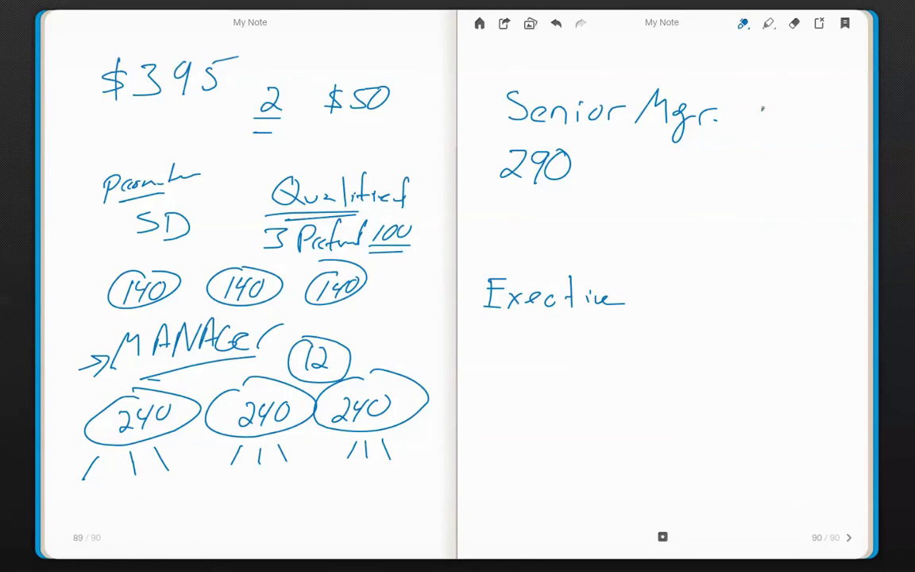
mouse_move(751, 108)
mouse_down()
mouse_move(747, 131)
mouse_move(777, 108)
mouse_up()
mouse_move(774, 96)
mouse_down()
mouse_move(724, 133)
mouse_move(785, 101)
mouse_up()
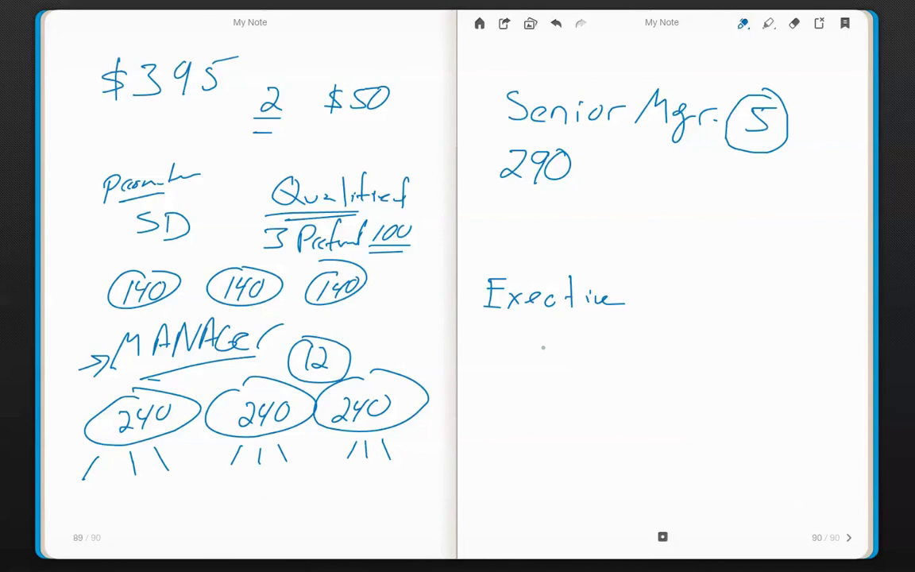
mouse_move(471, 125)
mouse_down()
mouse_move(504, 125)
mouse_move(492, 137)
mouse_up()
Step: Write $330 under Executive and '2 Exec' to its right
mouse_move(495, 332)
mouse_down()
mouse_move(495, 350)
mouse_move(521, 335)
mouse_move(519, 350)
mouse_move(548, 336)
mouse_move(544, 345)
mouse_move(469, 348)
mouse_up()
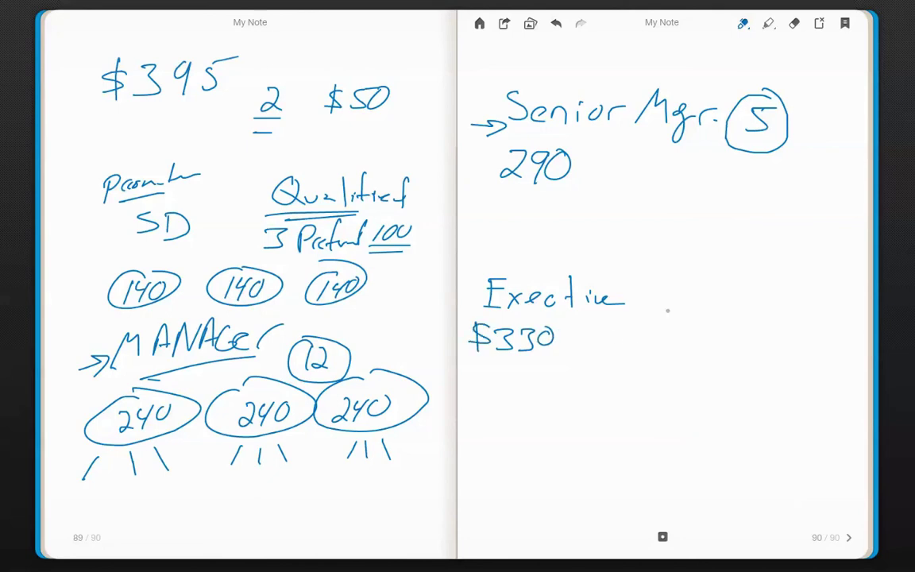
mouse_move(663, 303)
mouse_down()
mouse_move(698, 315)
mouse_move(711, 299)
mouse_move(708, 313)
mouse_up()
mouse_move(688, 320)
mouse_down()
mouse_move(727, 319)
mouse_move(717, 320)
mouse_up()
drag(730, 315, 759, 319)
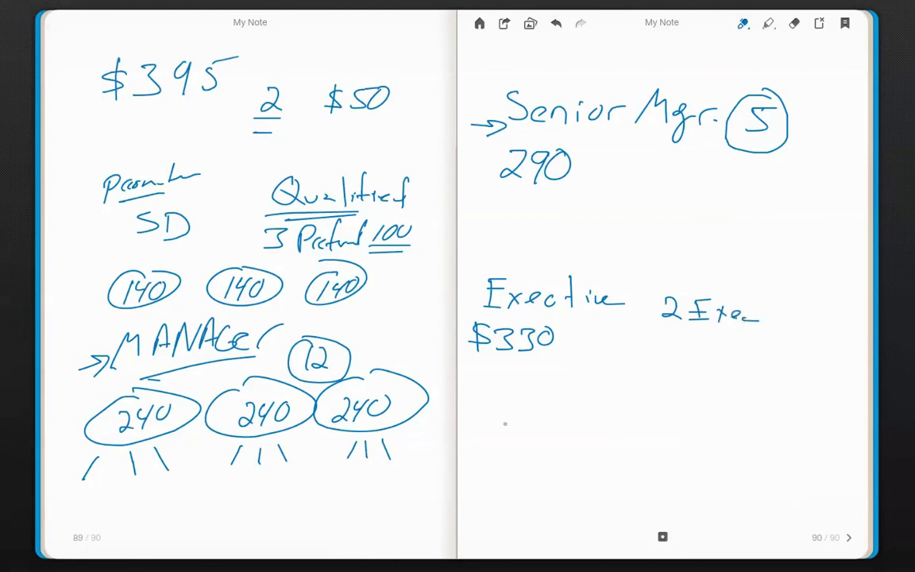
Step: Write the 'S. Executive' heading below $330 and start correcting $330 to $320
drag(513, 389, 497, 411)
click(533, 409)
drag(558, 389, 558, 410)
mouse_move(559, 388)
mouse_down()
mouse_move(578, 386)
mouse_move(578, 397)
mouse_up()
drag(559, 409, 589, 410)
drag(600, 406, 641, 410)
mouse_move(637, 399)
mouse_down()
mouse_move(658, 410)
mouse_move(683, 397)
mouse_up()
drag(684, 402, 699, 405)
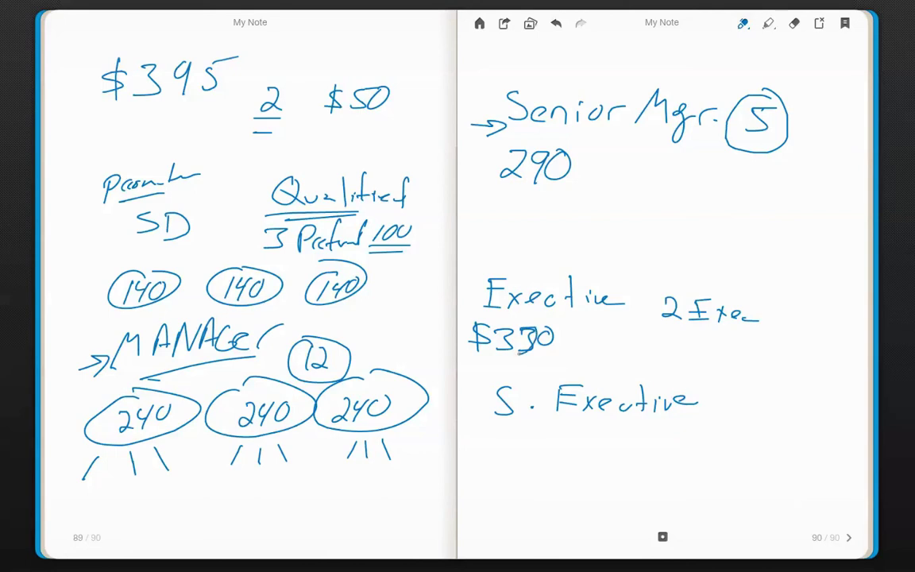
drag(518, 330, 540, 350)
Step: Write 330 and a circled 2 by S. Executive, plus a double-underlined 100 bottom-left
mouse_move(477, 437)
mouse_down()
mouse_move(477, 460)
mouse_move(546, 461)
mouse_move(498, 505)
mouse_move(564, 496)
mouse_up()
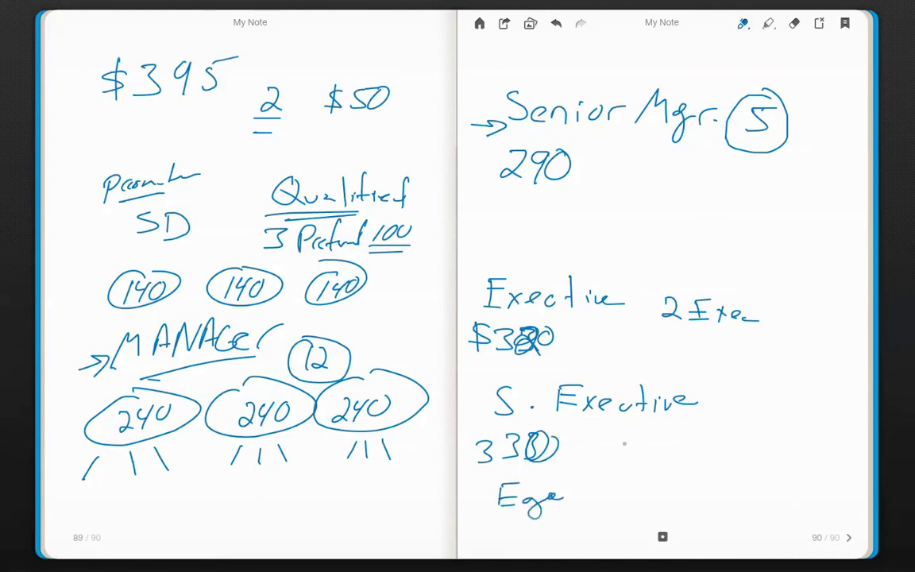
mouse_move(712, 396)
mouse_down()
mouse_move(730, 414)
mouse_move(705, 391)
mouse_up()
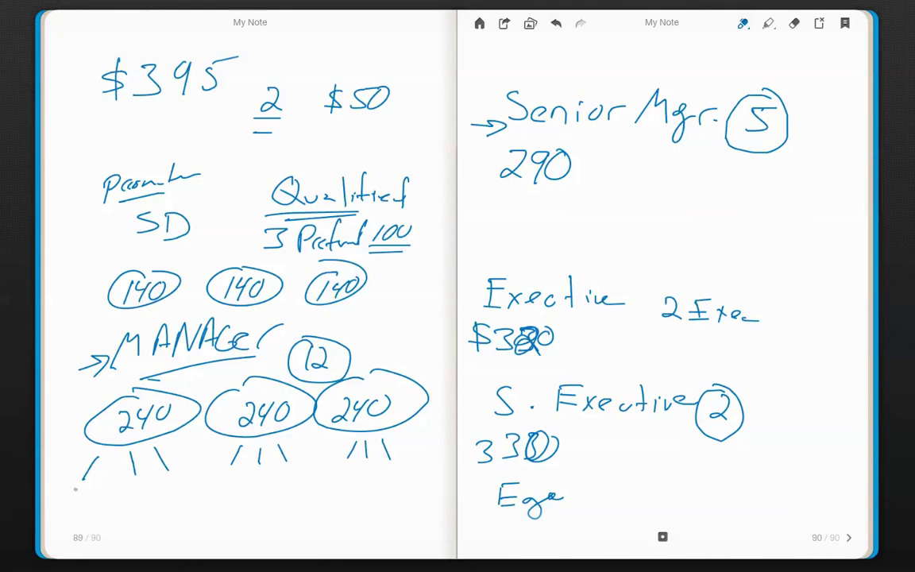
drag(73, 485, 71, 502)
drag(82, 486, 97, 499)
drag(74, 515, 97, 509)
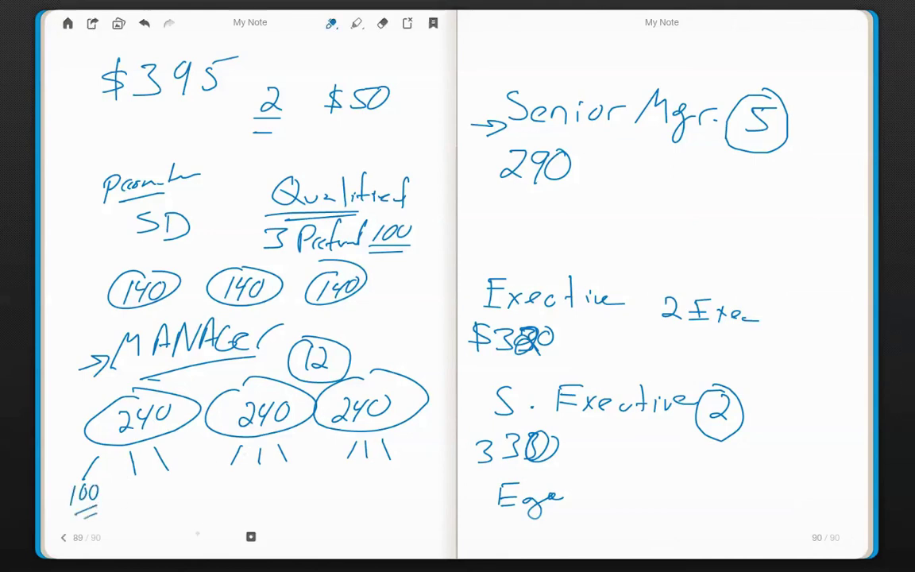